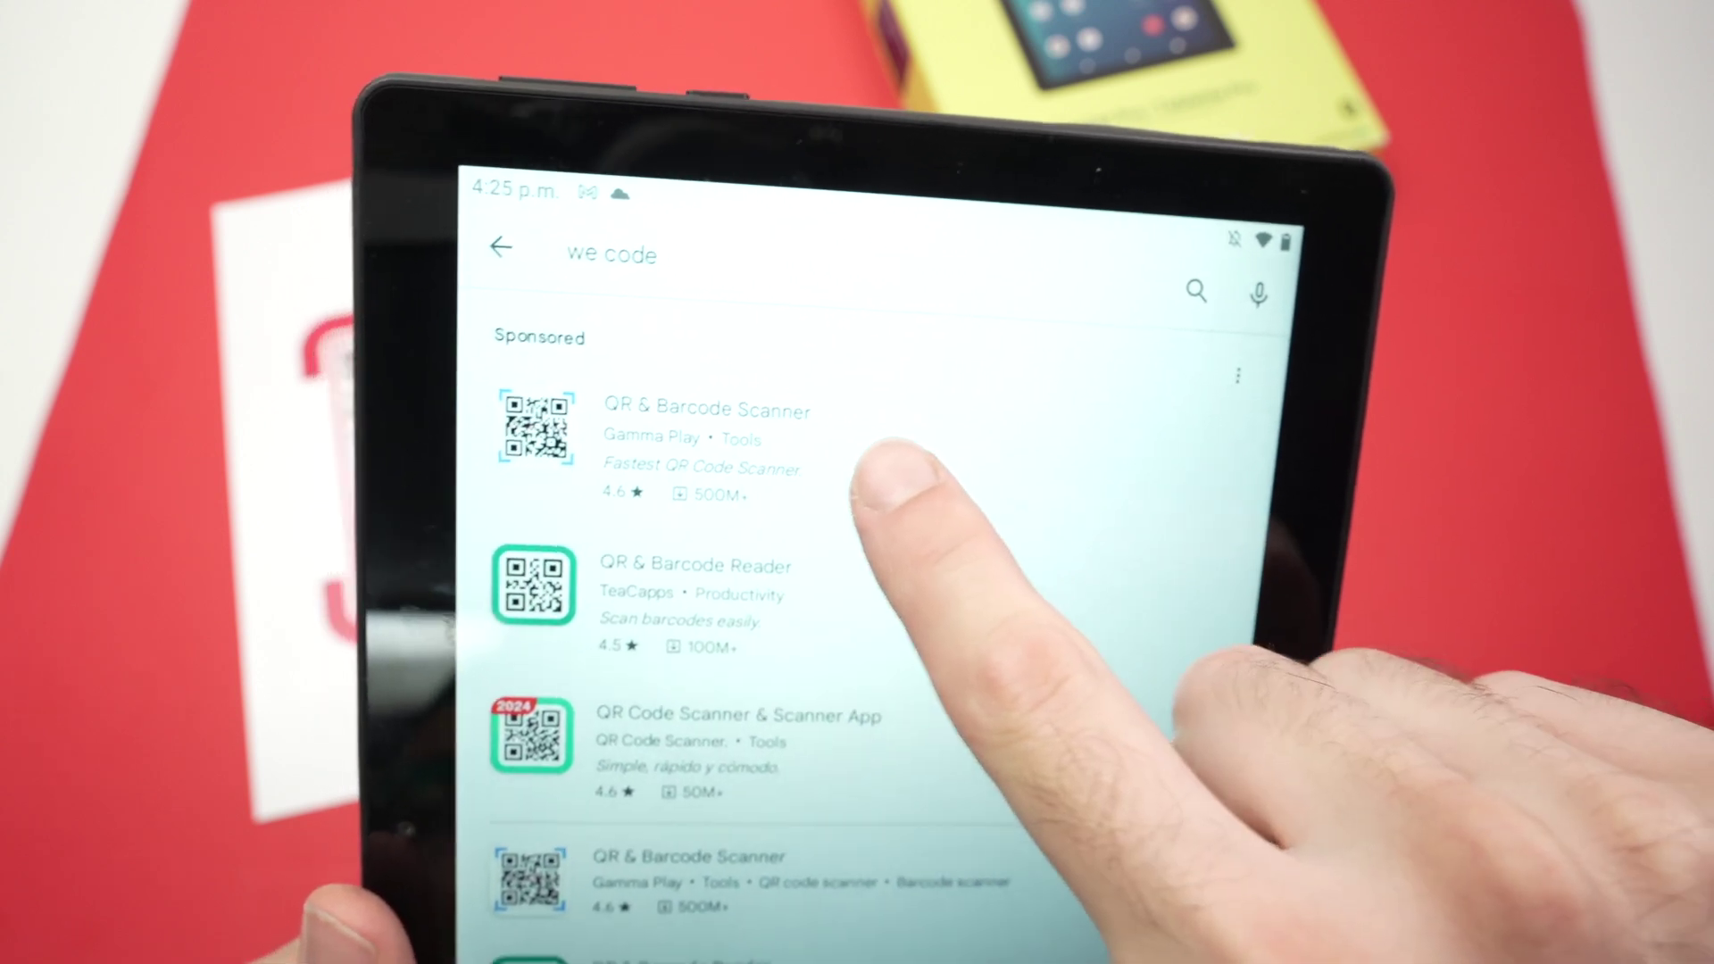
- Install QR & Barcode Scanner from its Play Store page
left_click(644, 415)
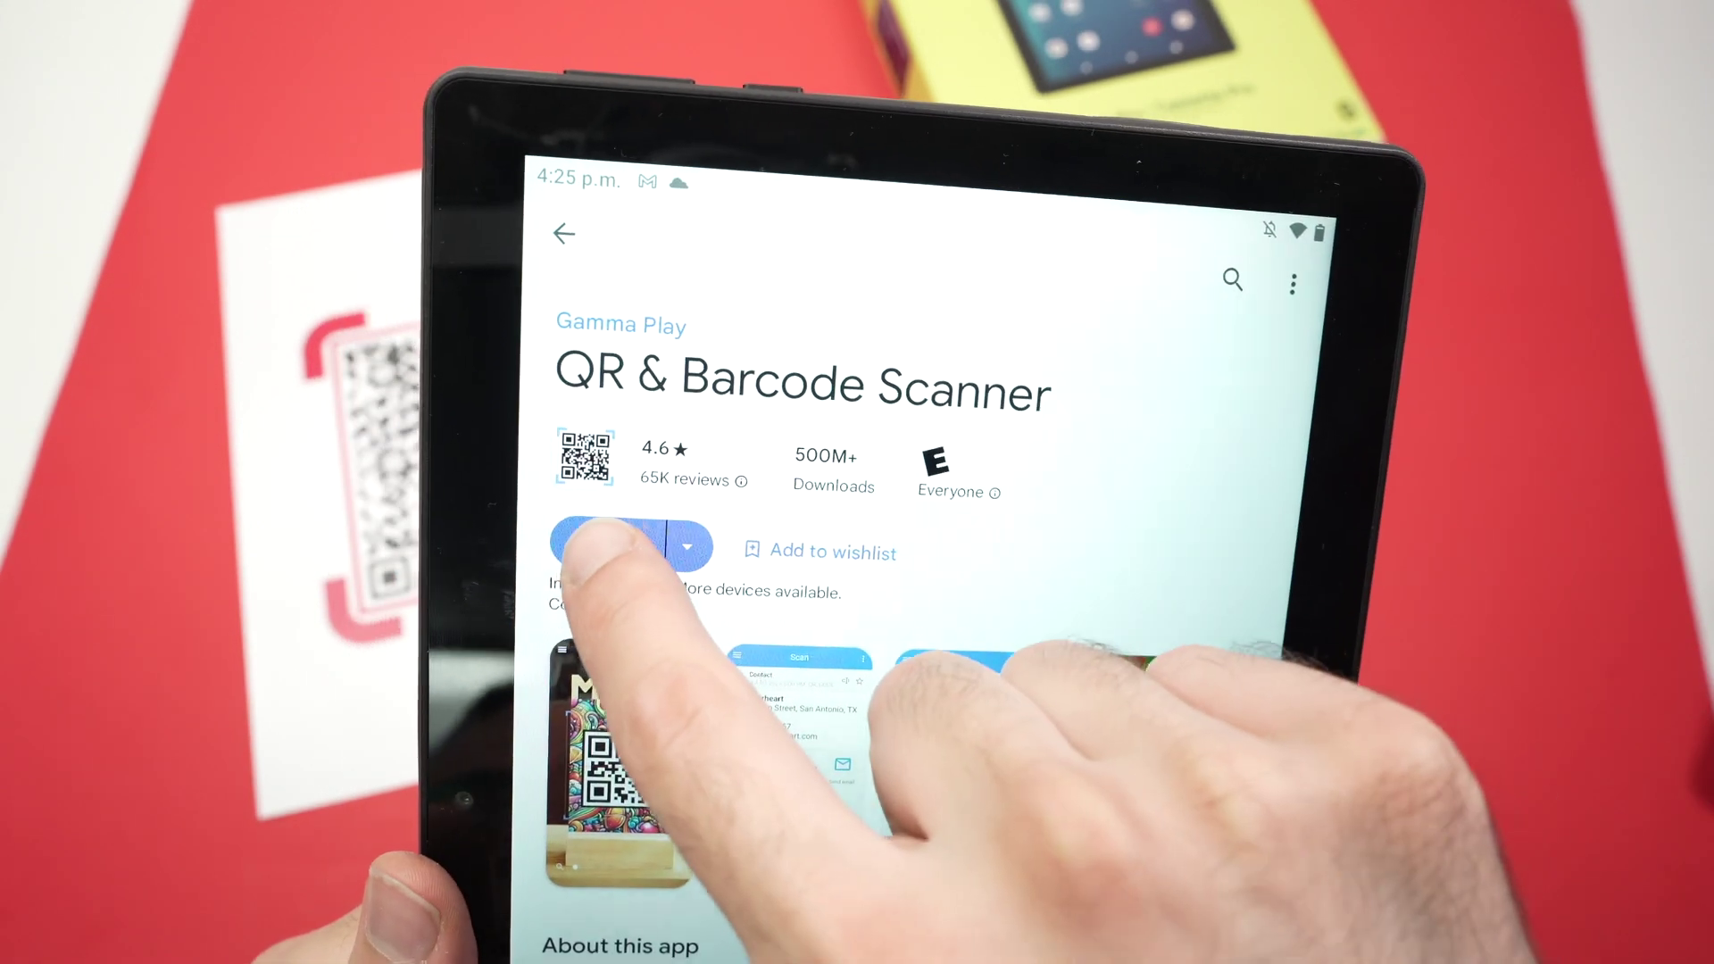
left_click(603, 543)
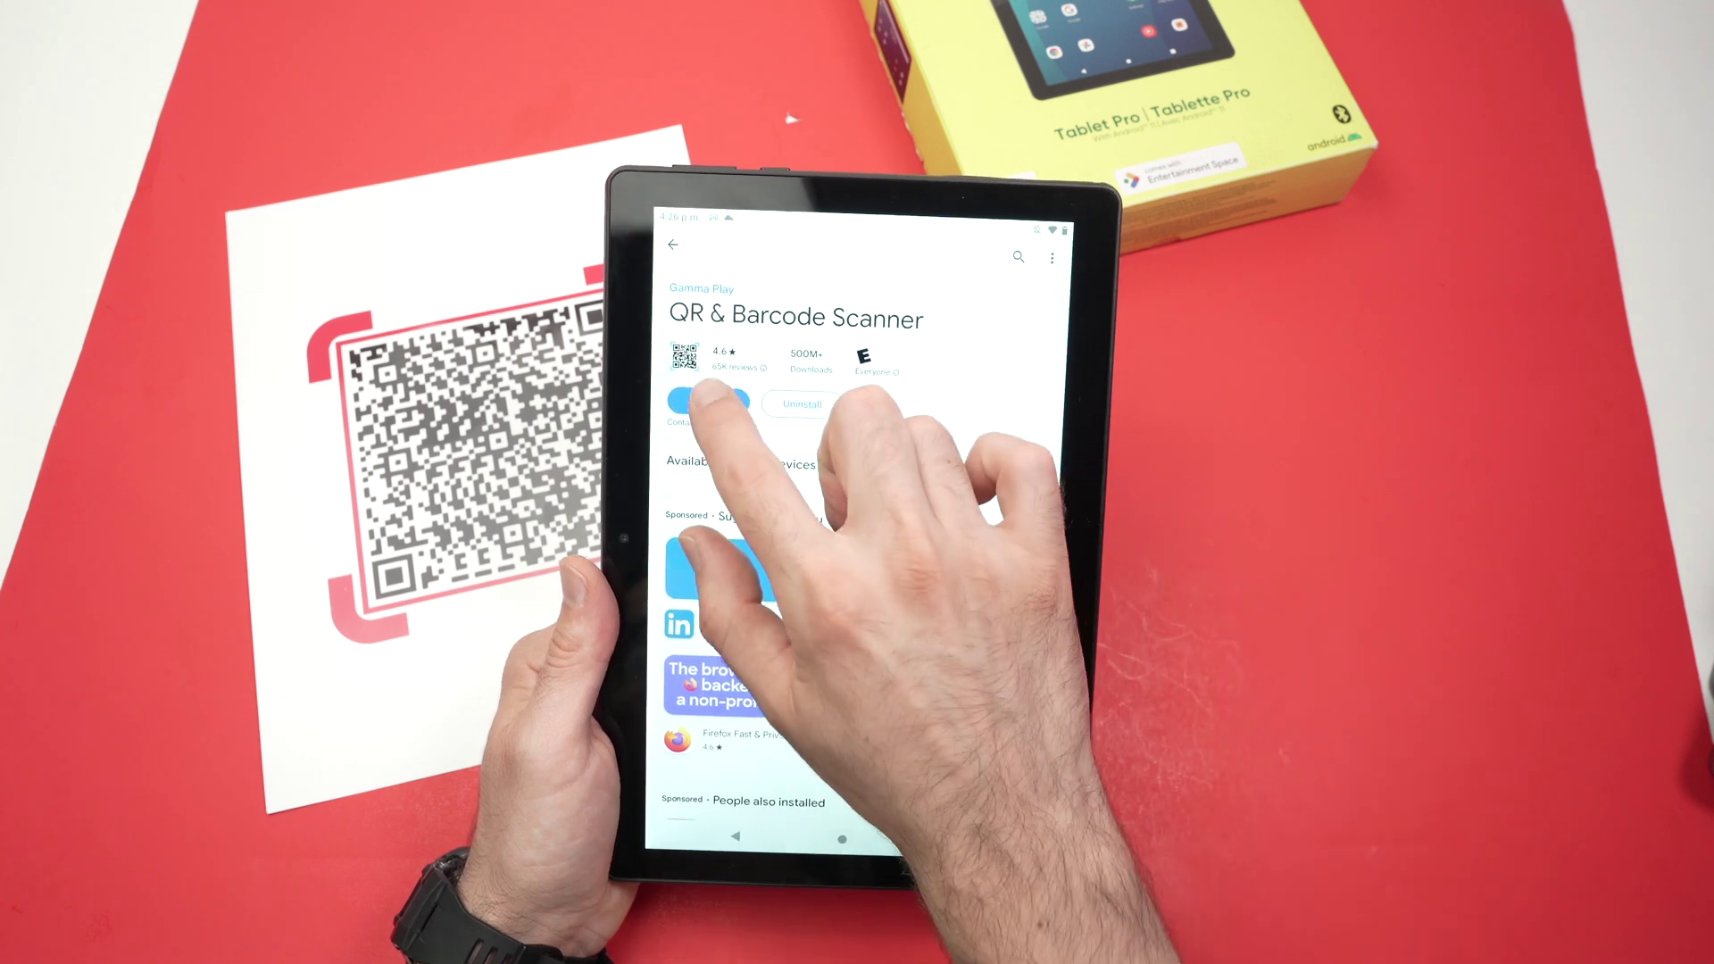
- Launch QR & Barcode Scanner and allow camera access while using the app
left_click(708, 399)
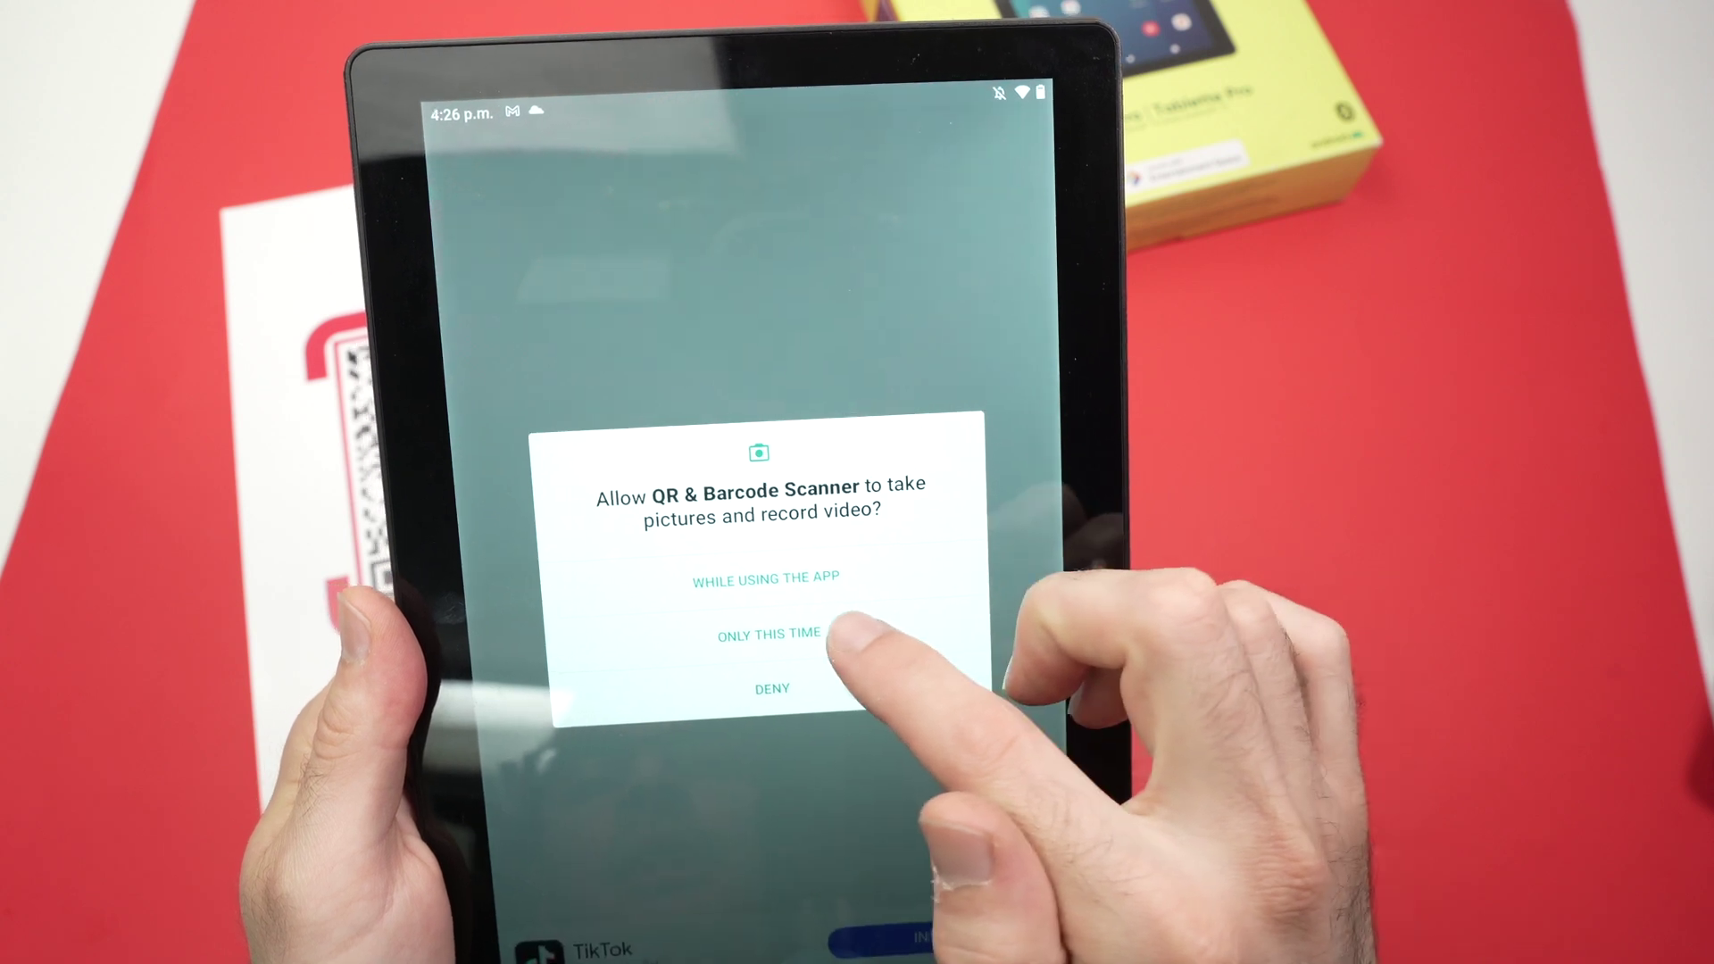
left_click(803, 579)
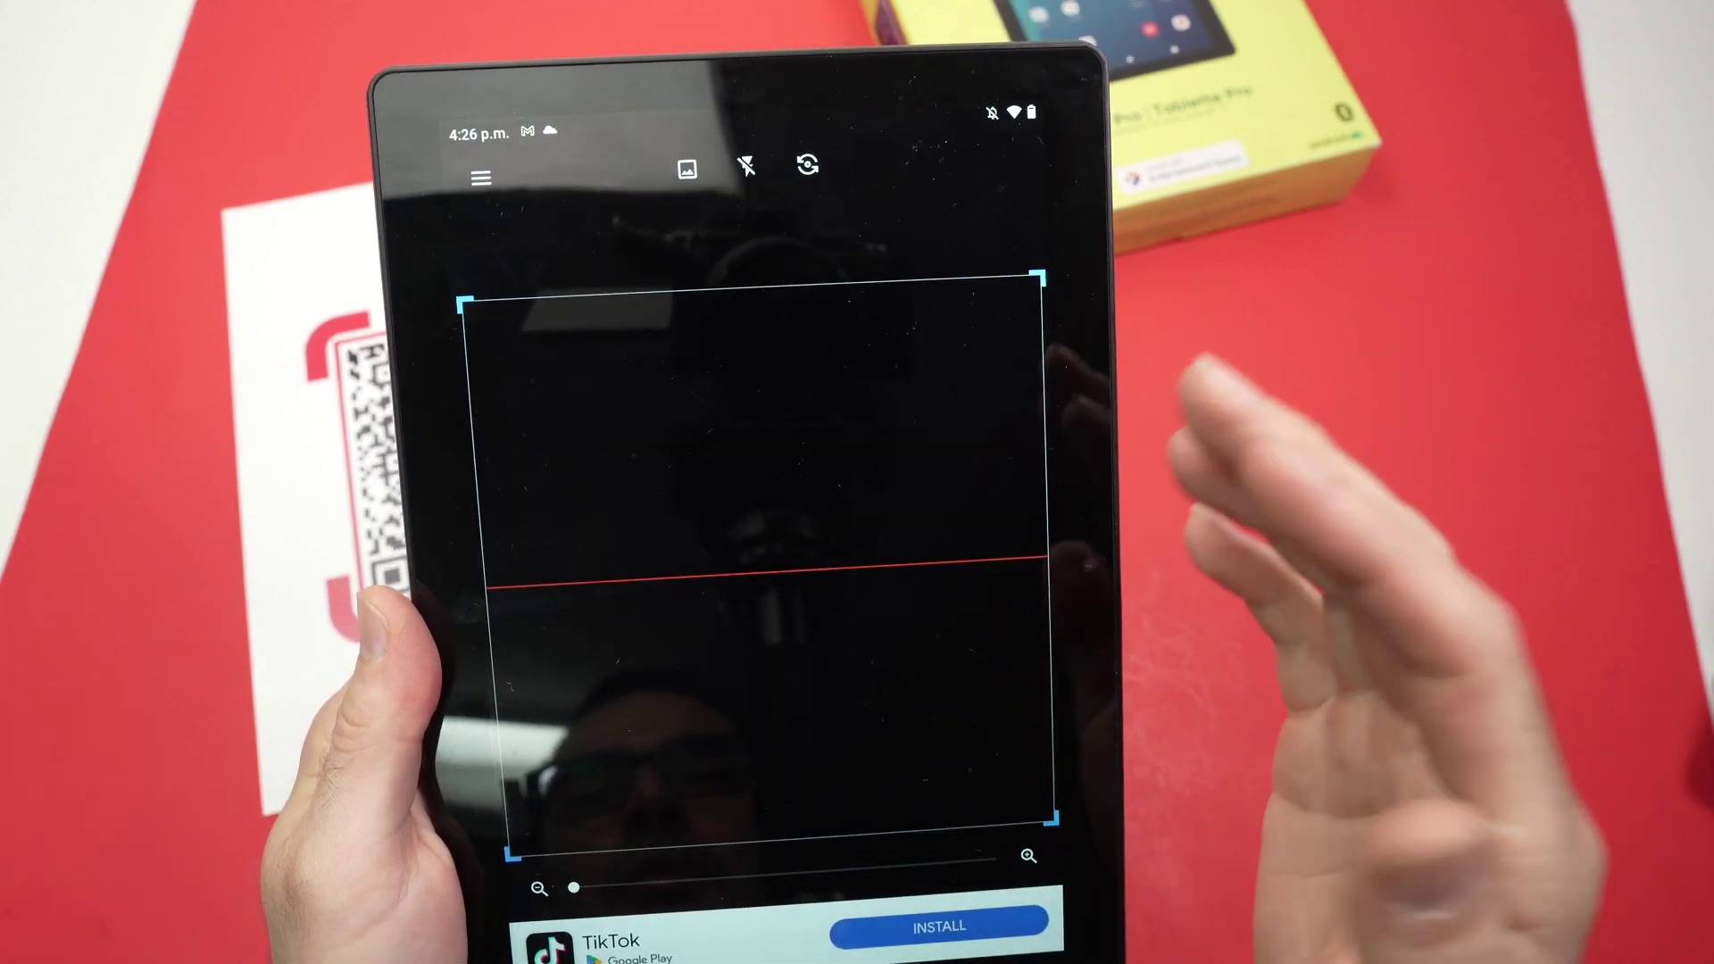